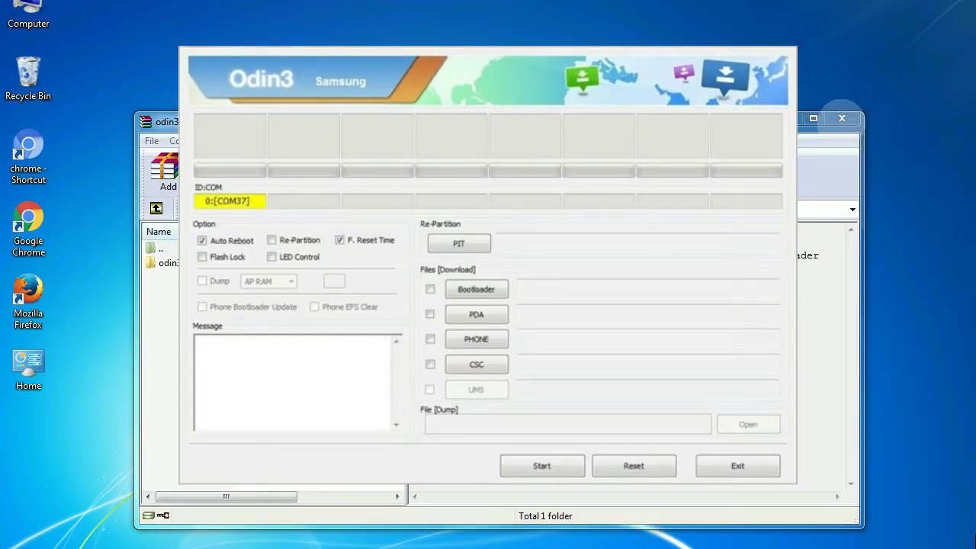
Close the WinRAR archive window, let the Odin3 flash reach PASS, then exit Odin3.
{"action": "left_click", "coordinate": [840, 116]}
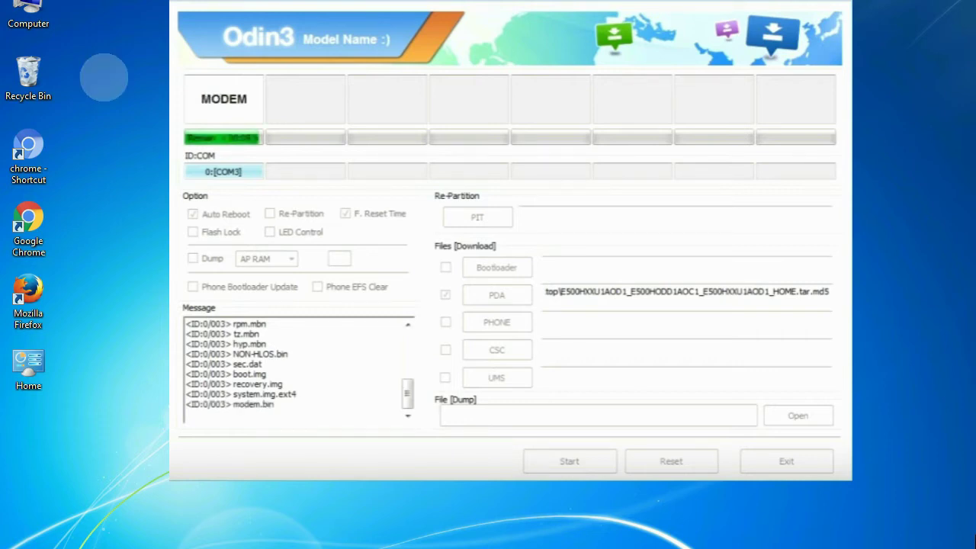
{"action": "left_click", "coordinate": [29, 72]}
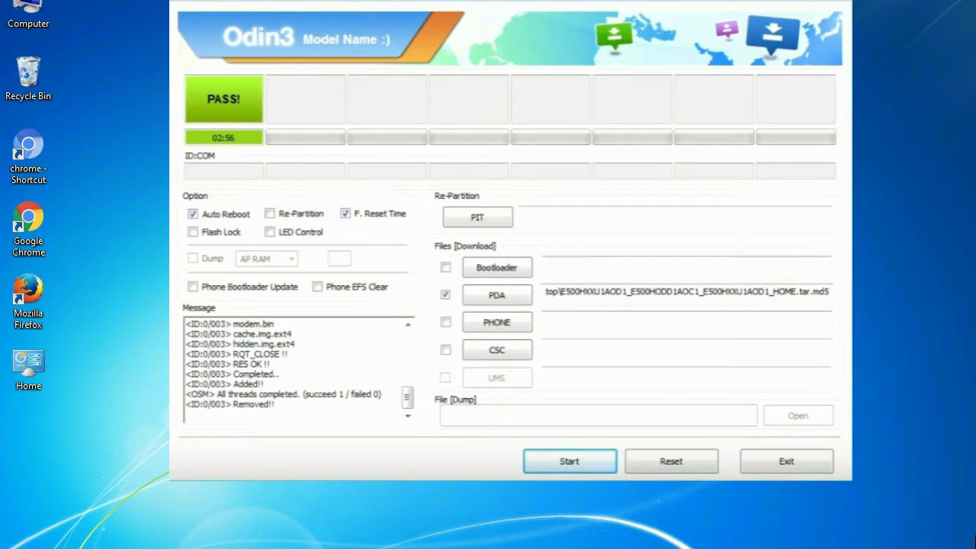
{"action": "key", "text": "alt+F4"}
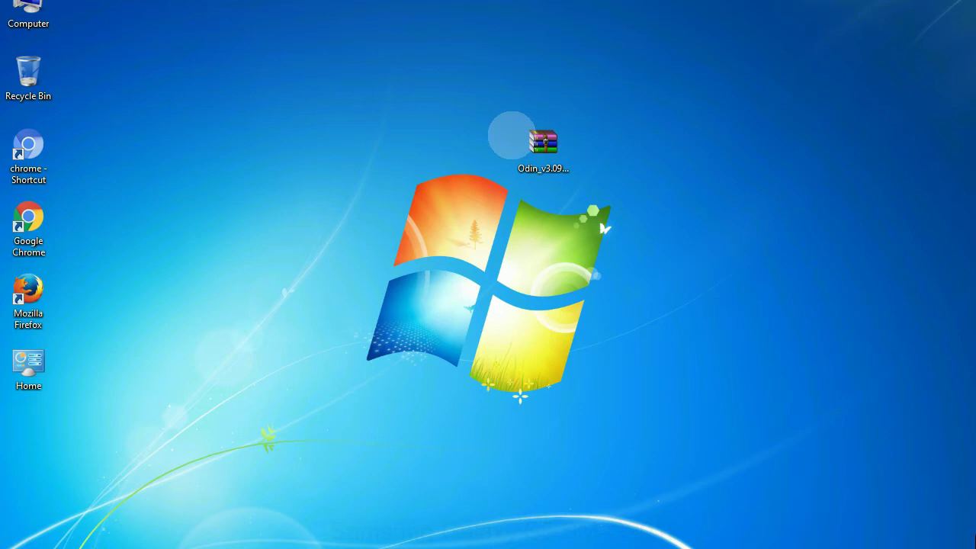
Extract Odin_v3.09.zip here on the desktop and open the resulting Odin_v3.09 folder.
{"action": "left_click", "coordinate": [539, 136]}
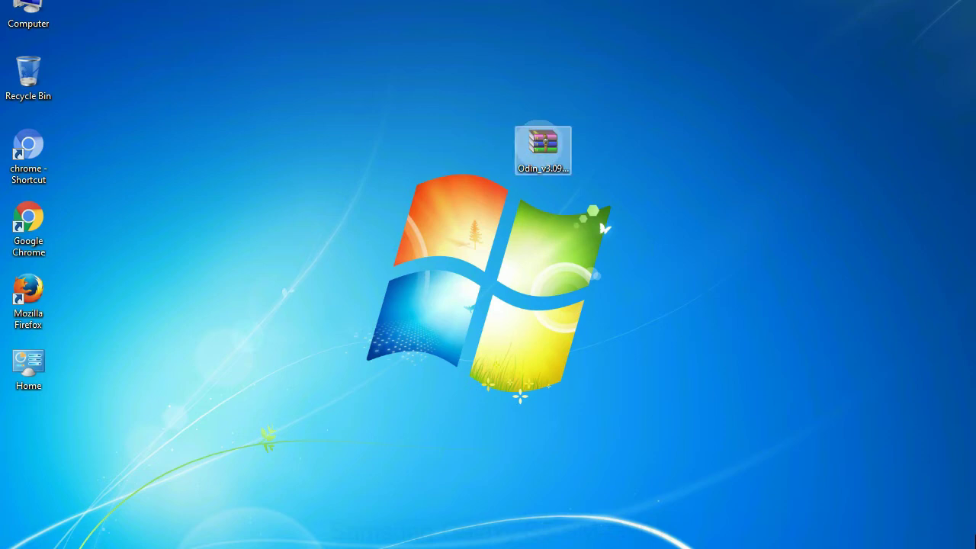
{"action": "right_click", "coordinate": [538, 144]}
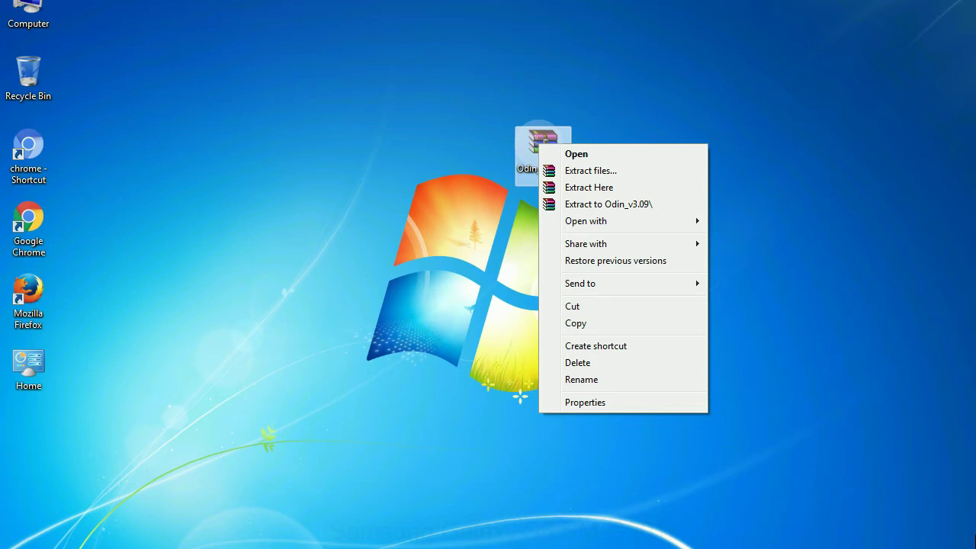
{"action": "key", "text": "Down"}
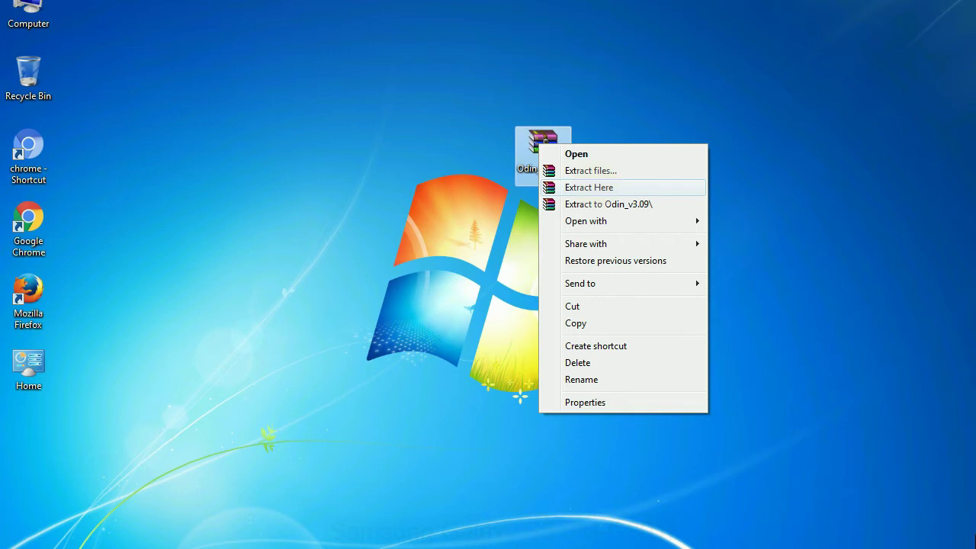
{"action": "key", "text": "Return"}
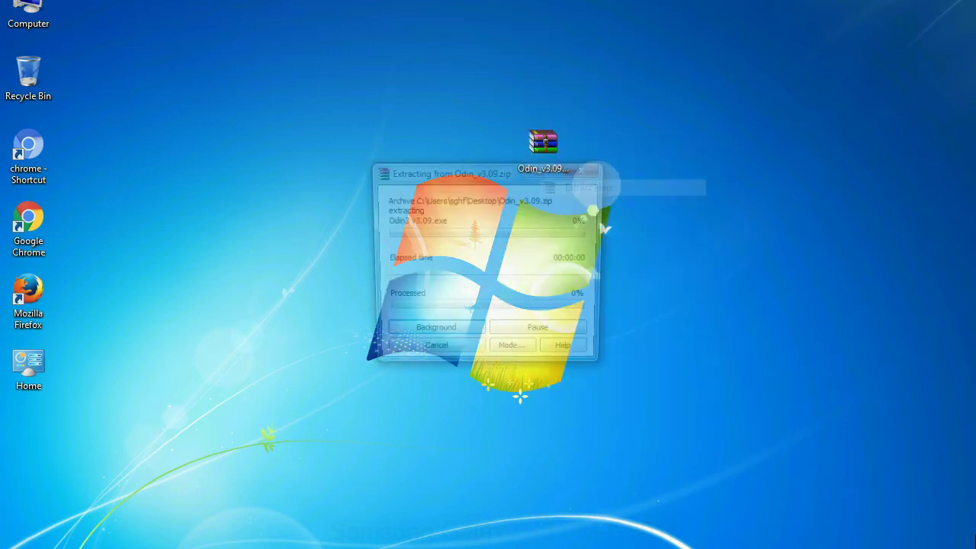
{"action": "double_click", "coordinate": [410, 150]}
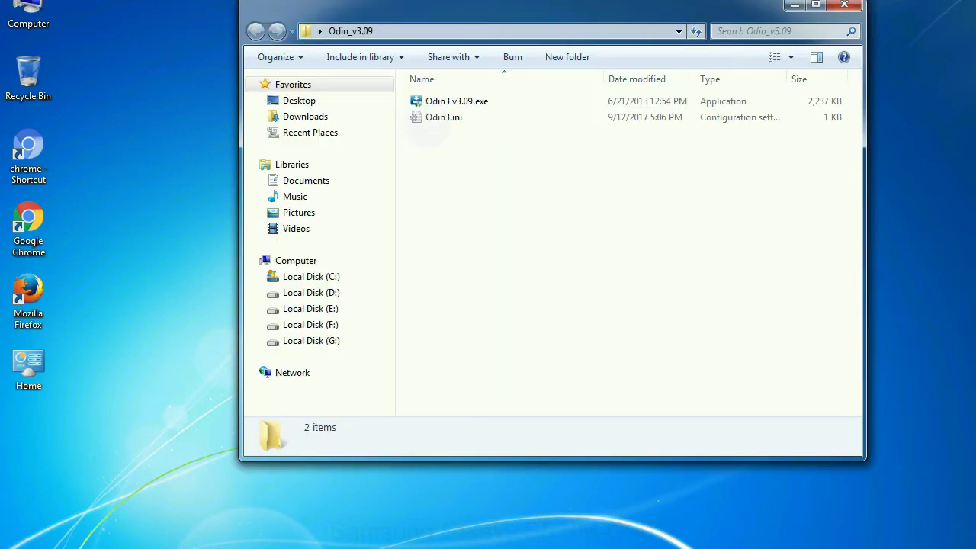
Run Odin3 v3.09.exe as administrator and reposition its window on the desktop.
{"action": "left_click", "coordinate": [442, 102]}
{"action": "right_click", "coordinate": [443, 102]}
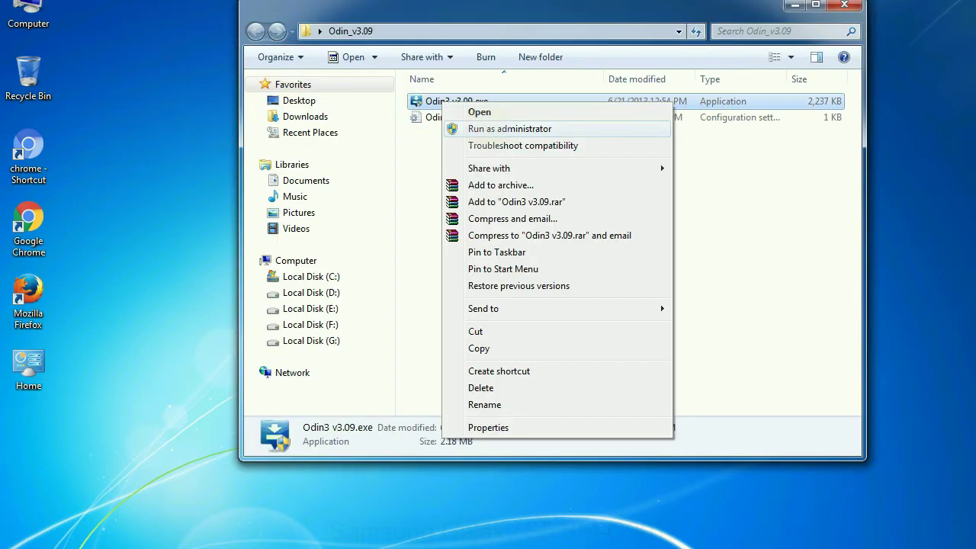
{"action": "left_click", "coordinate": [509, 129]}
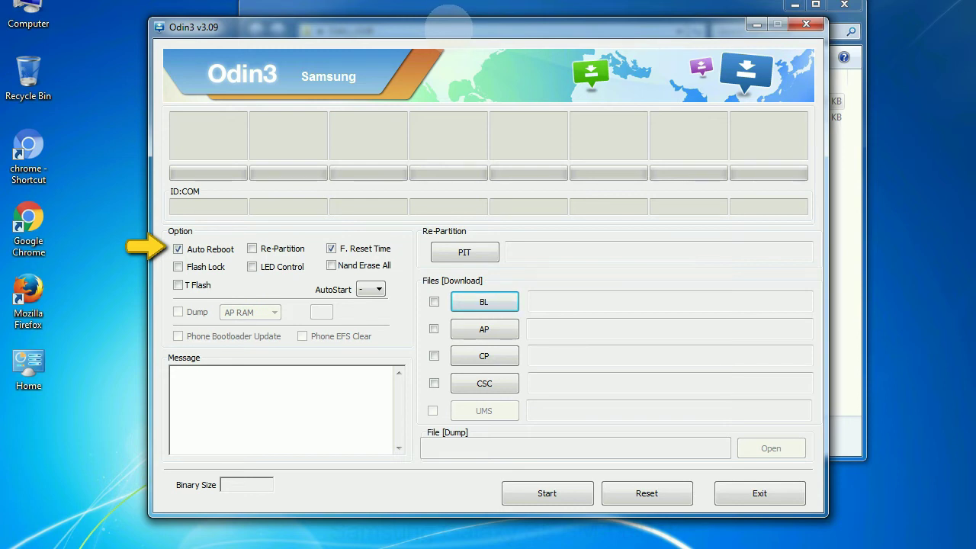
{"action": "left_click_drag", "start_coordinate": [449, 27], "coordinate": [487, 4]}
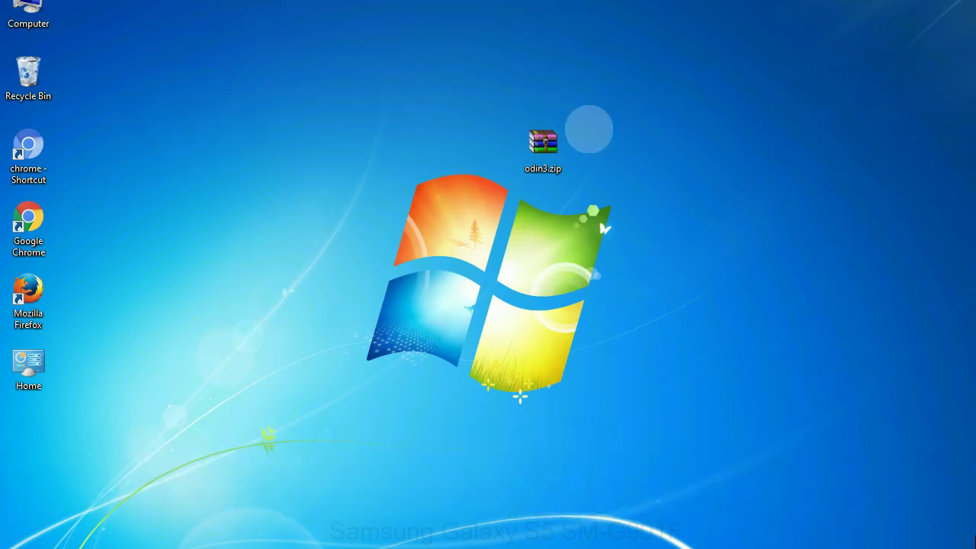
{"action": "left_click", "coordinate": [531, 141]}
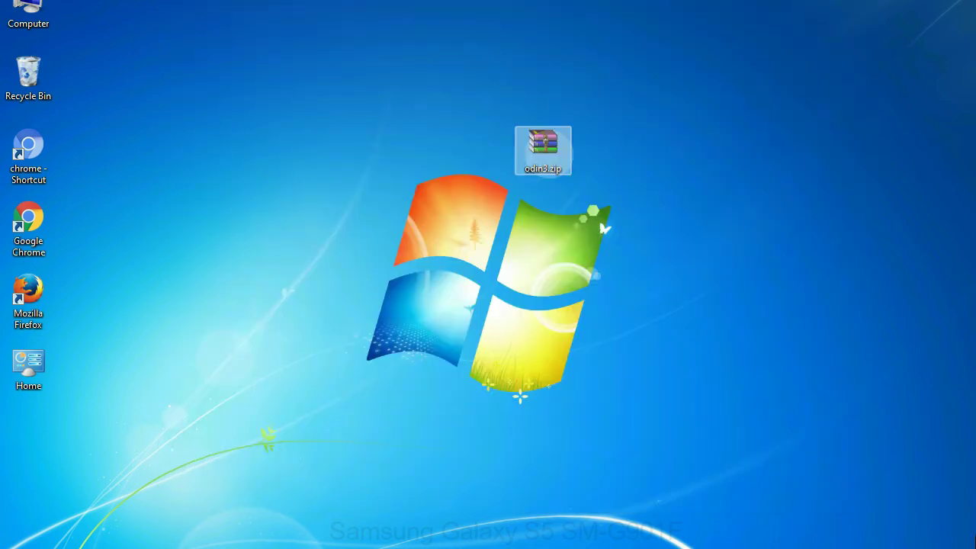
{"action": "left_click", "coordinate": [609, 144]}
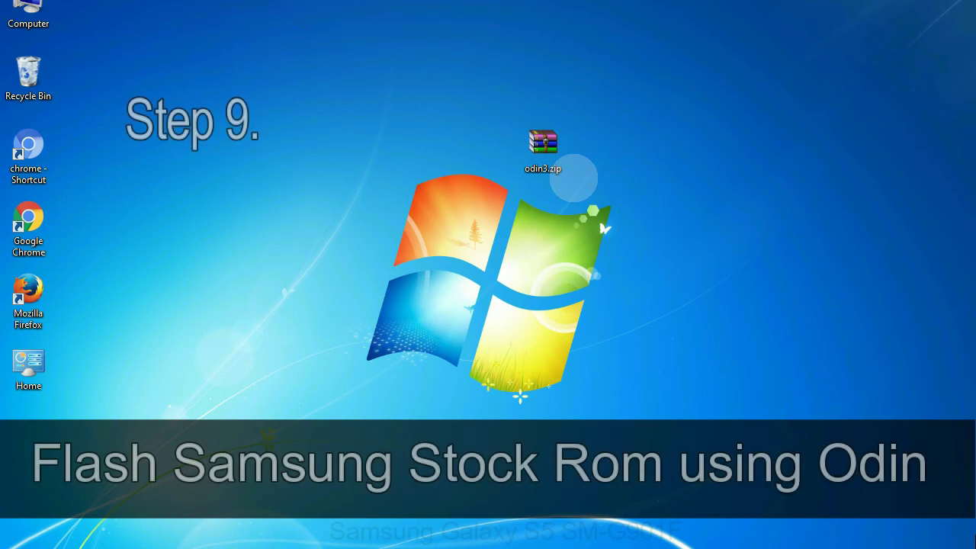
{"action": "left_click", "coordinate": [565, 150]}
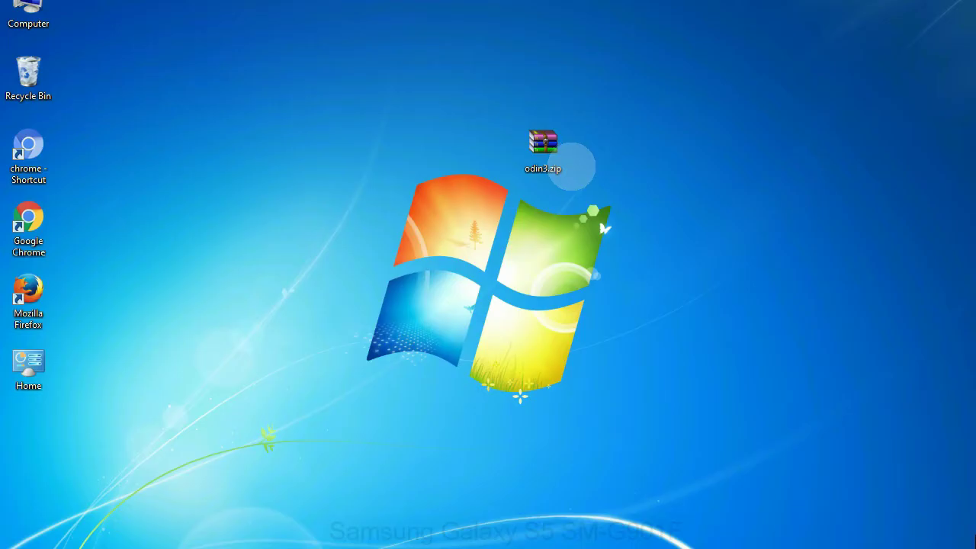
{"action": "left_click", "coordinate": [567, 154]}
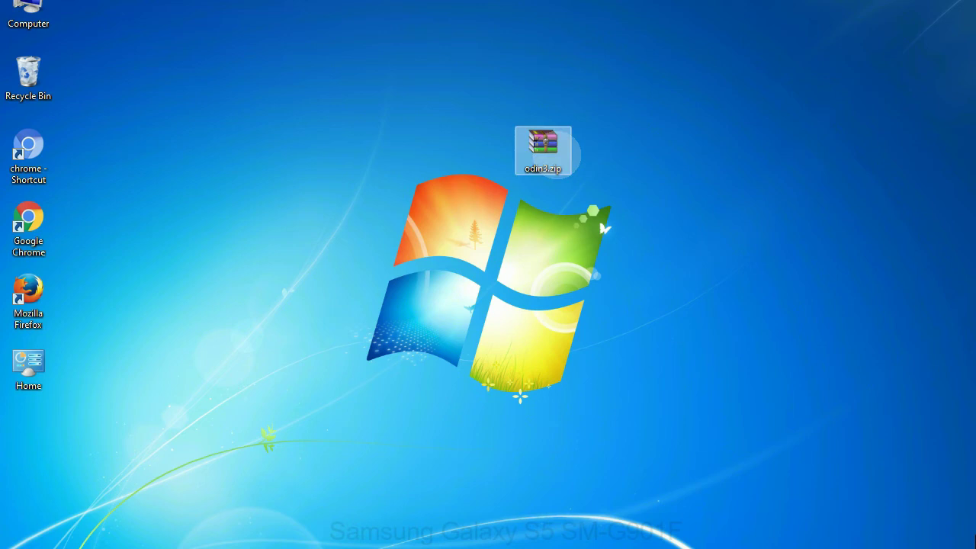
{"action": "left_click", "coordinate": [579, 159]}
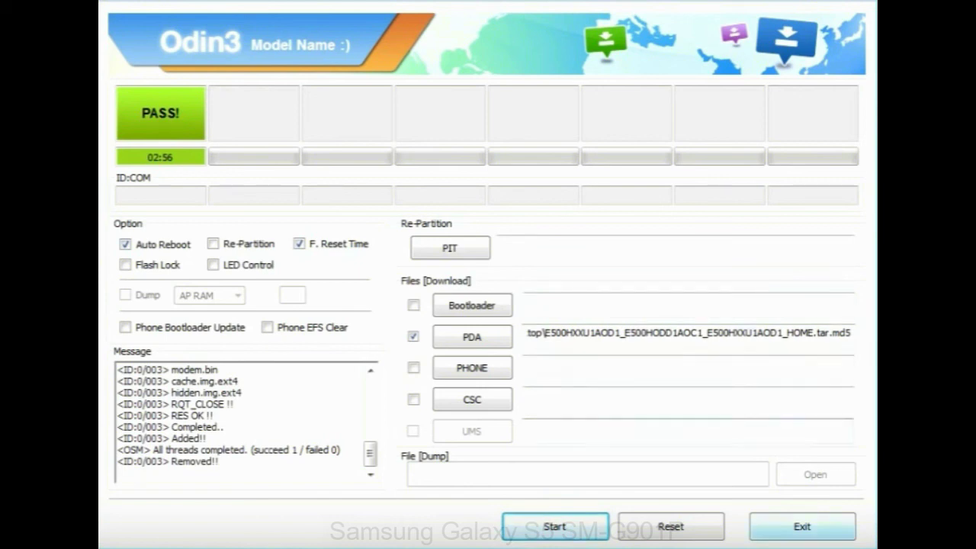
Exit Odin3 now that the flash has passed, returning to the desktop.
{"action": "left_click", "coordinate": [802, 526]}
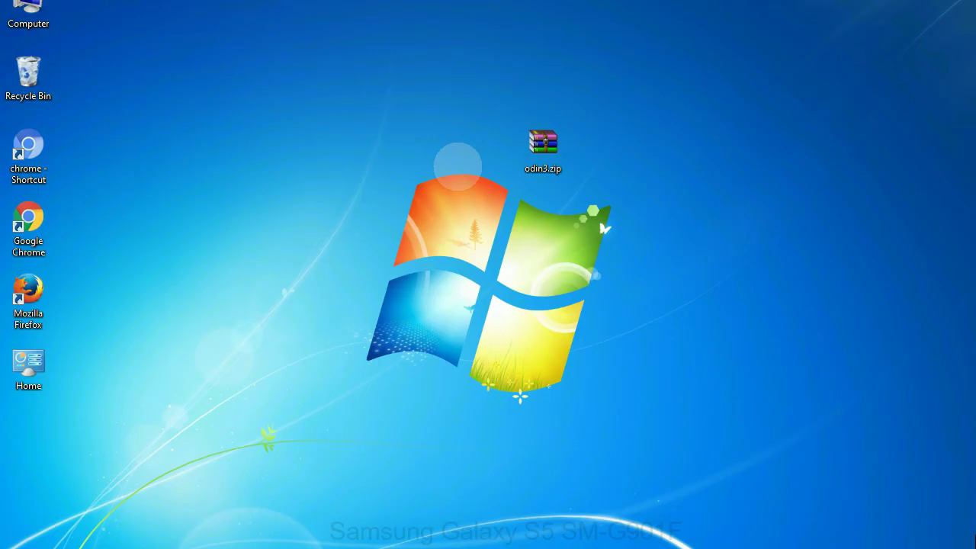